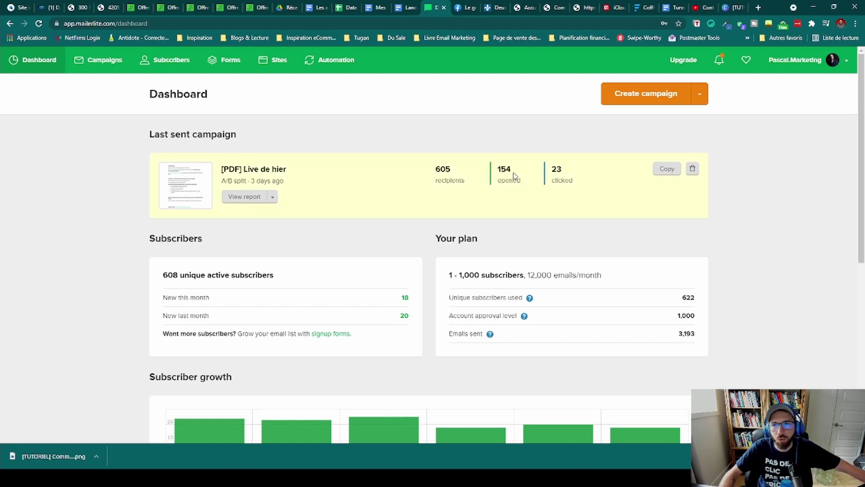
Step: Open the account menu from the account name at the top right of the dashboard
click(819, 60)
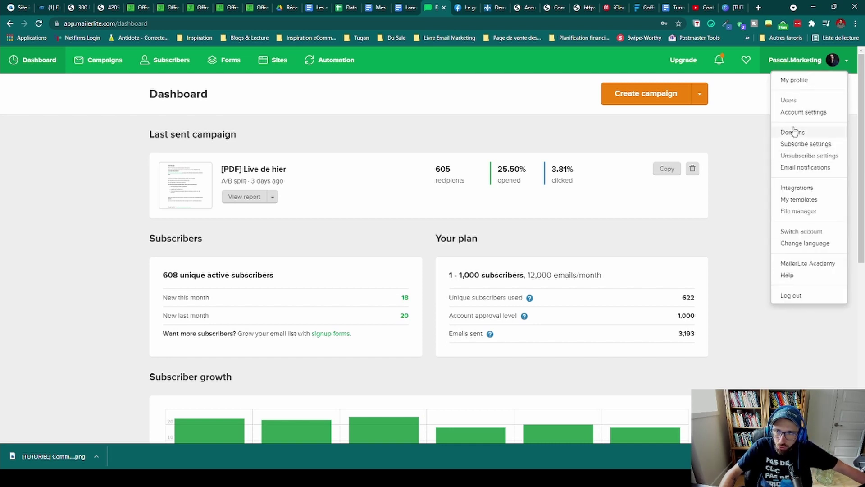
Step: Go to the Users page showing the single Admin, then reopen the account menu
click(788, 101)
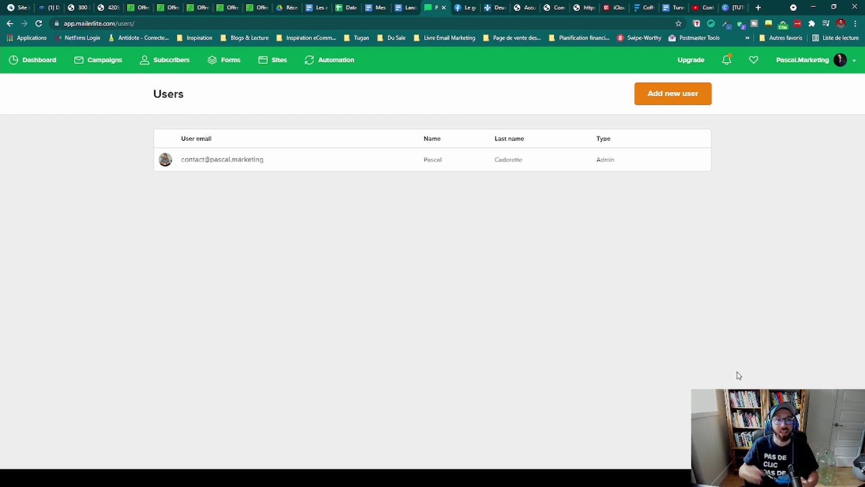
click(824, 70)
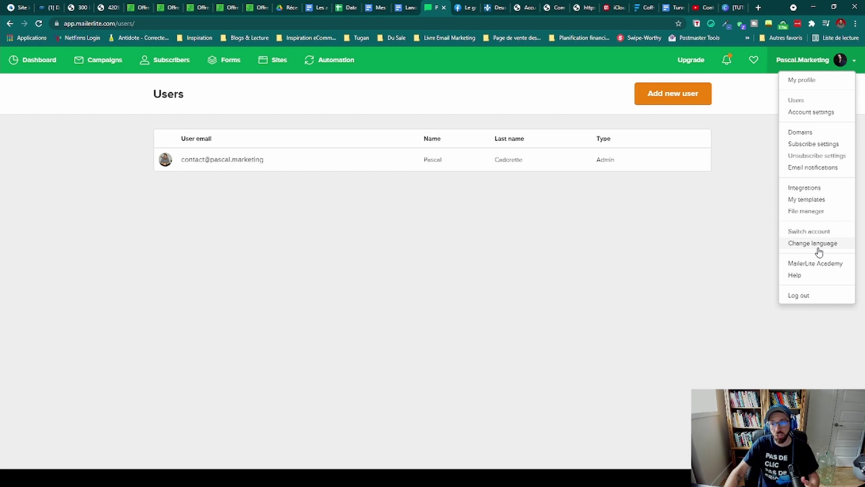
Step: Switch accounts and log into the first account listed in the chooser
click(794, 233)
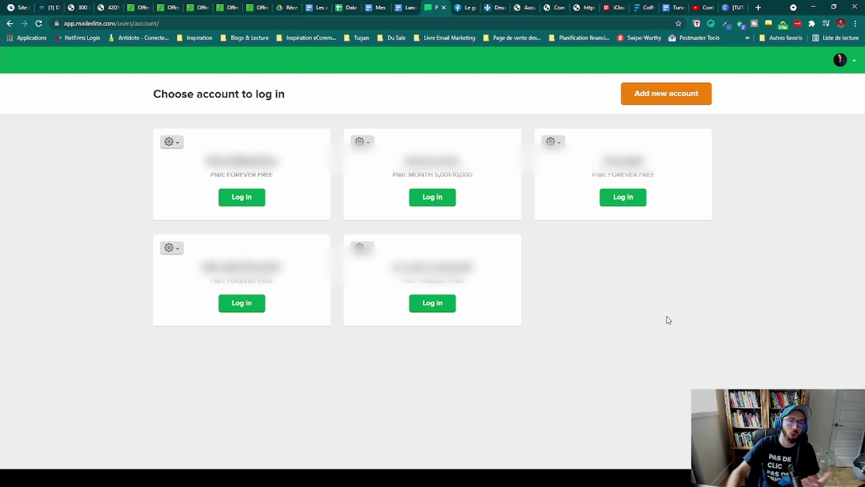
click(250, 206)
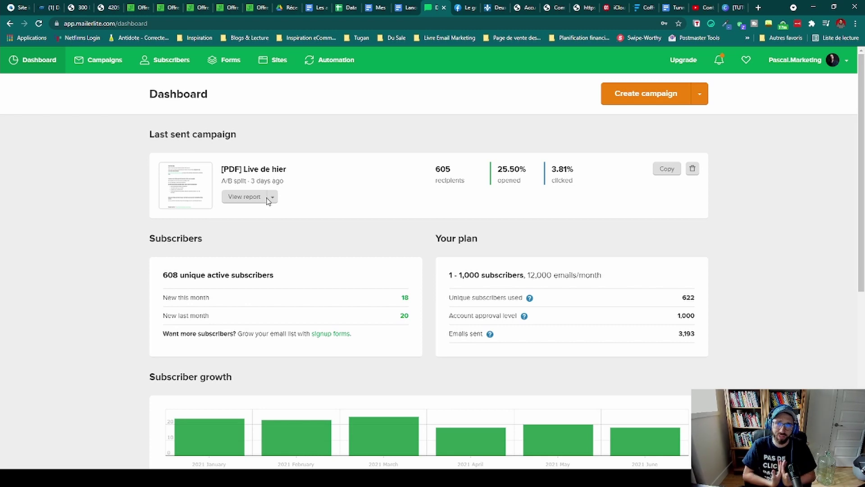
Step: Go to Users and start a new user invitation, focusing the empty email field
click(821, 67)
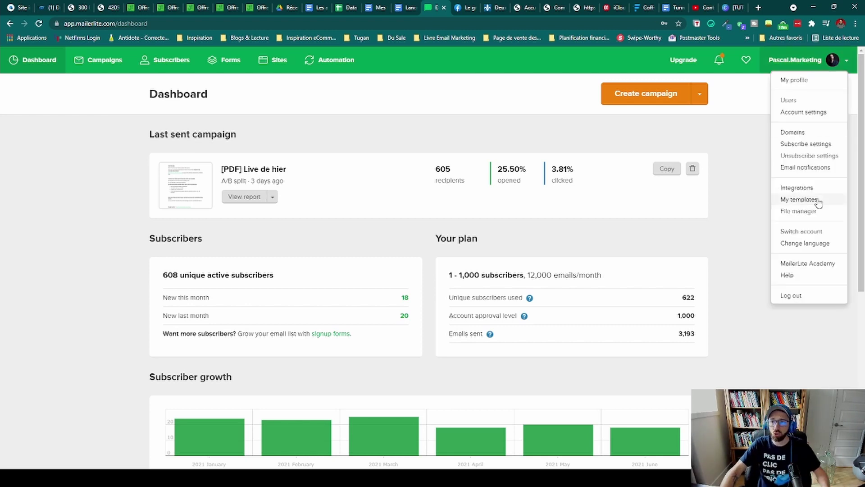
click(800, 61)
click(822, 64)
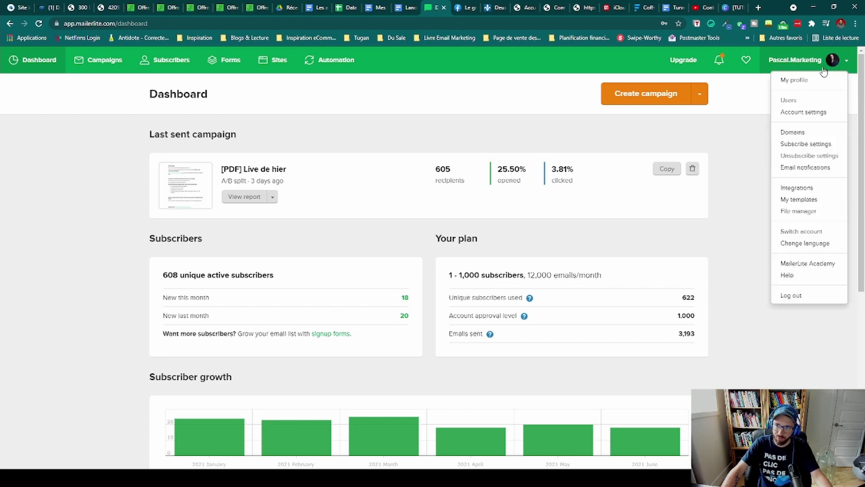
click(788, 100)
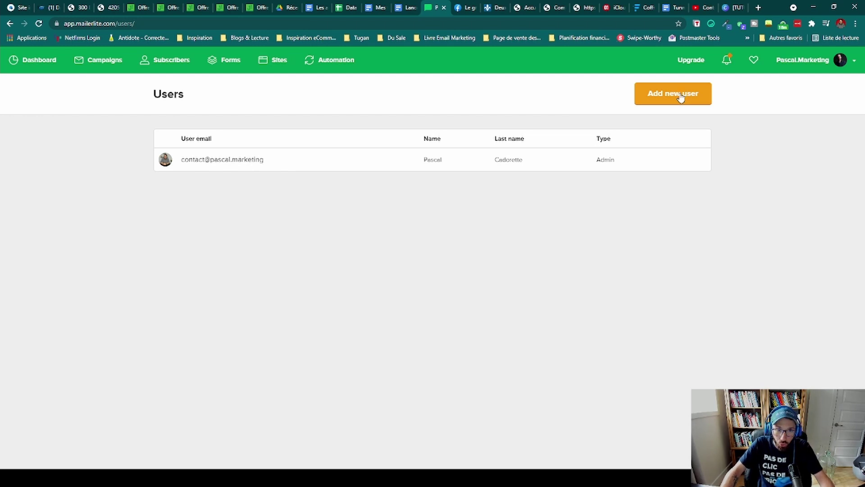
click(681, 98)
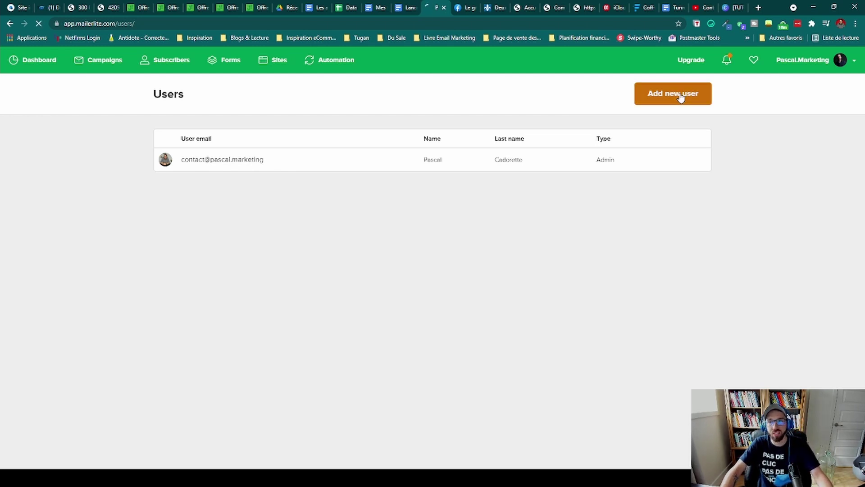
click(208, 160)
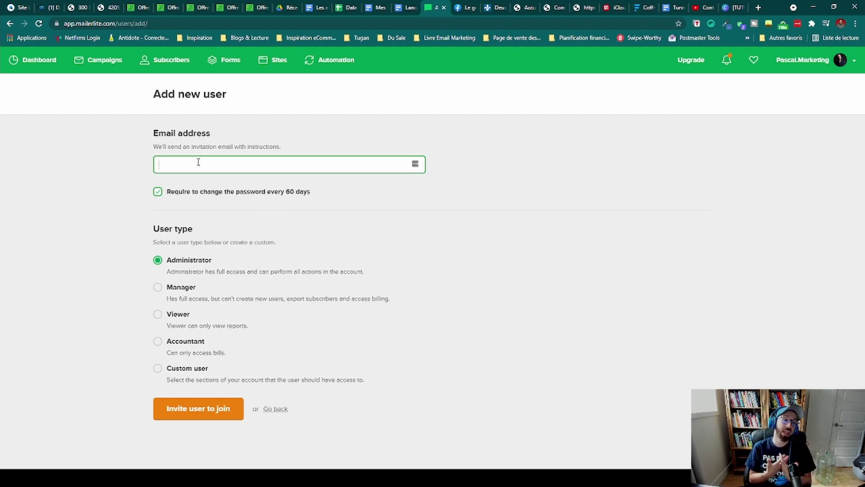
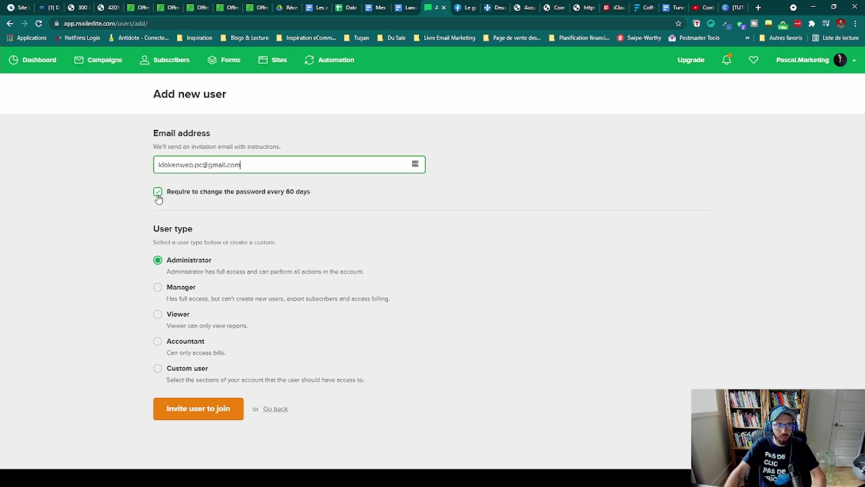
Step: Enter the invitee's email address, keeping the 60-day password change requirement enabled
click(158, 194)
click(159, 193)
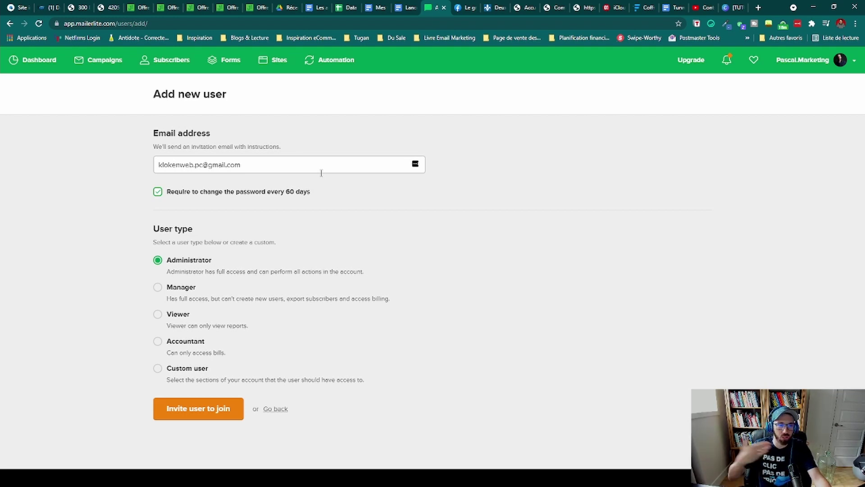
Step: Try each user type option in turn, ending on Manager
click(158, 291)
click(157, 316)
click(158, 342)
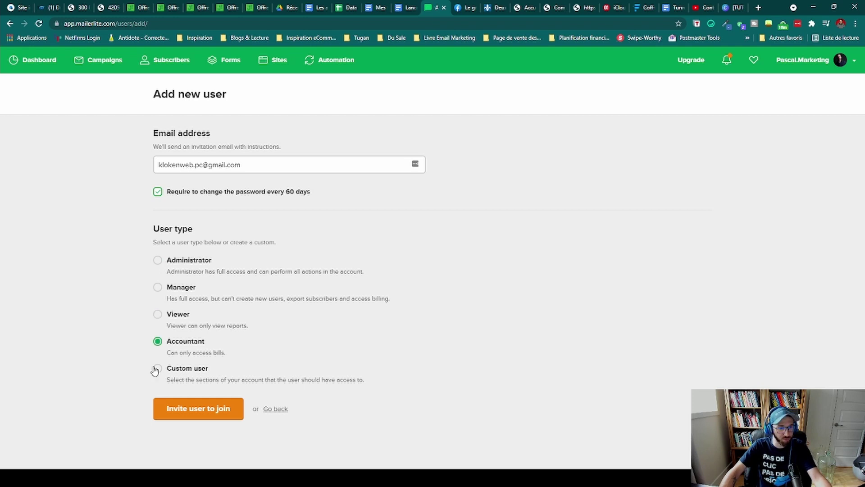
click(158, 368)
click(157, 341)
click(158, 314)
click(157, 286)
click(158, 260)
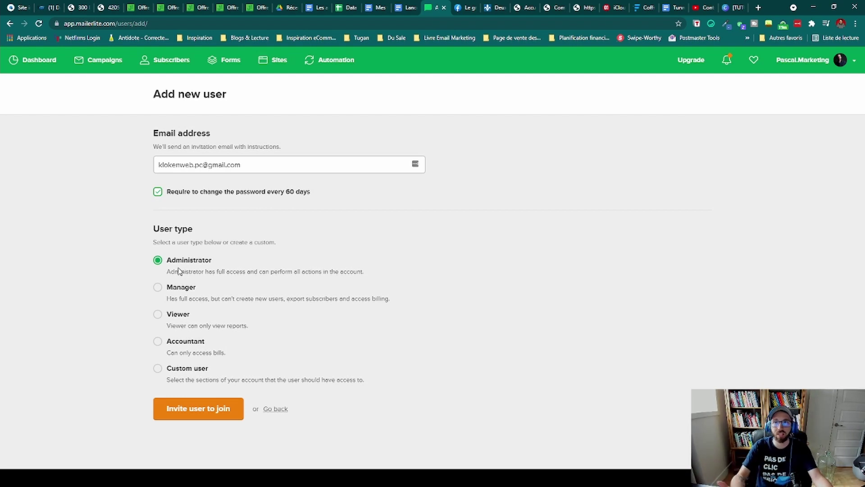
click(158, 288)
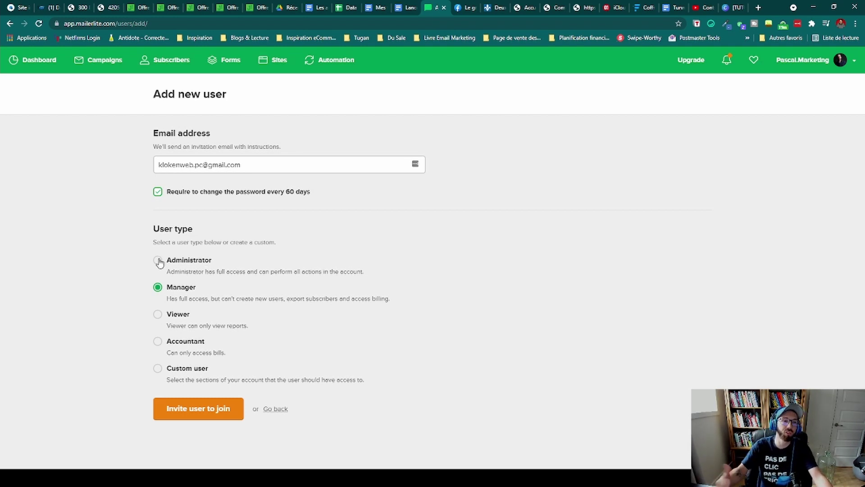
Step: Select Viewer and read its description, then switch the user type to Accountant
click(174, 318)
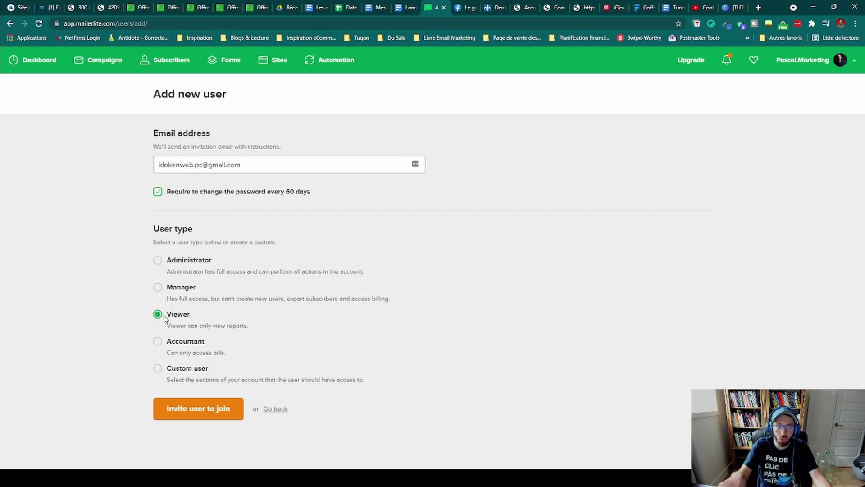
drag(265, 330, 141, 331)
click(150, 333)
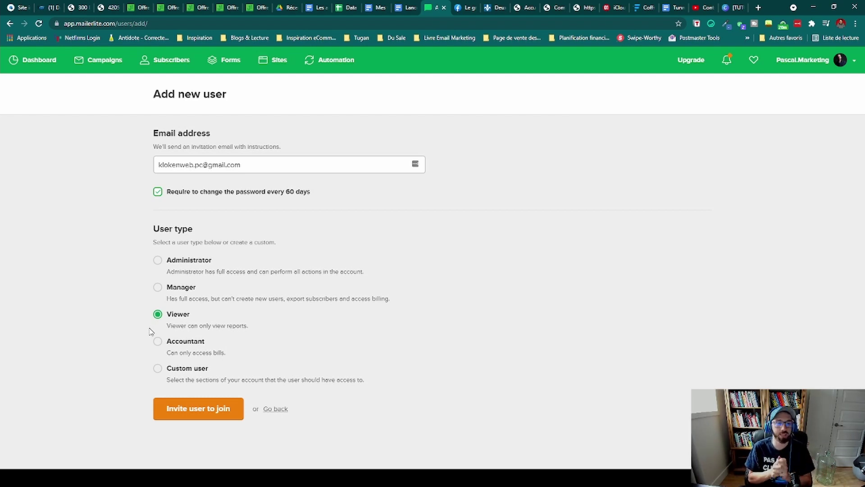
click(159, 343)
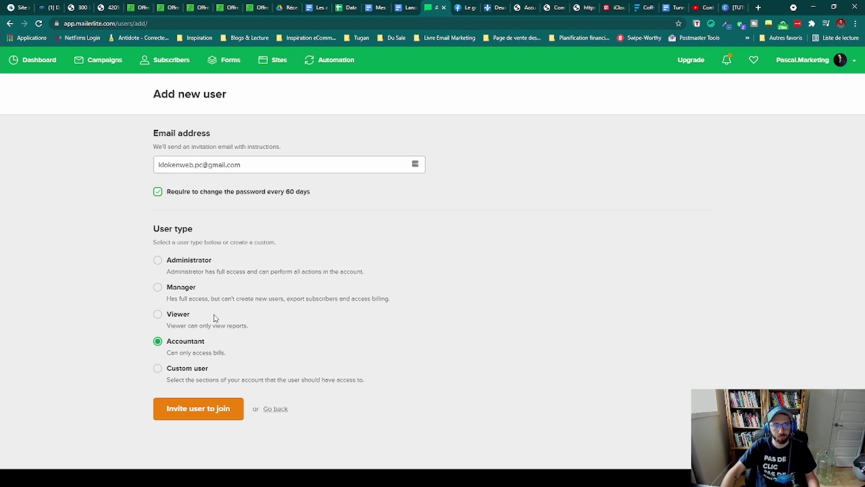
Step: Preview the Custom user permission checkboxes, then make the invitee a Viewer
click(198, 372)
scroll(198, 372, down, 3)
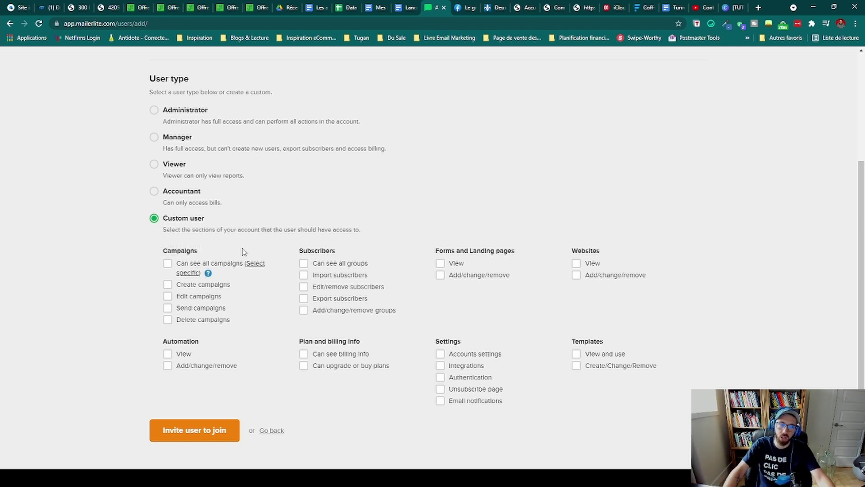
click(174, 167)
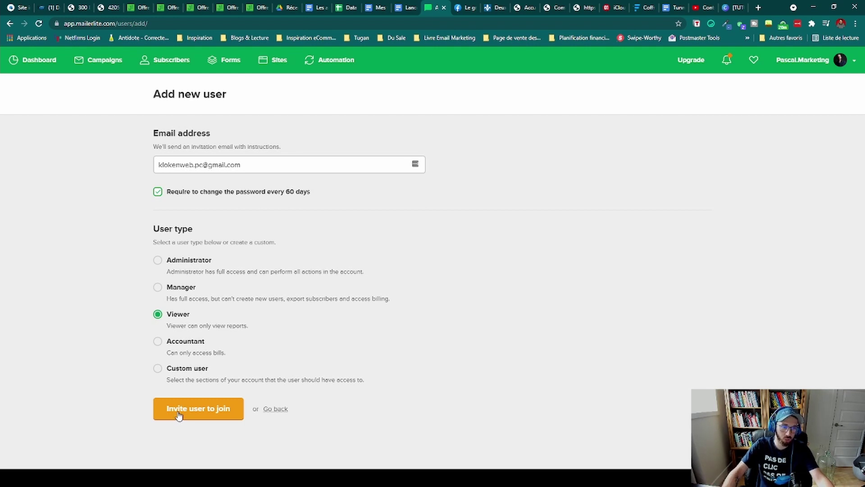
Step: Send the Viewer invitation and confirm it appears under Pending invitations
click(179, 415)
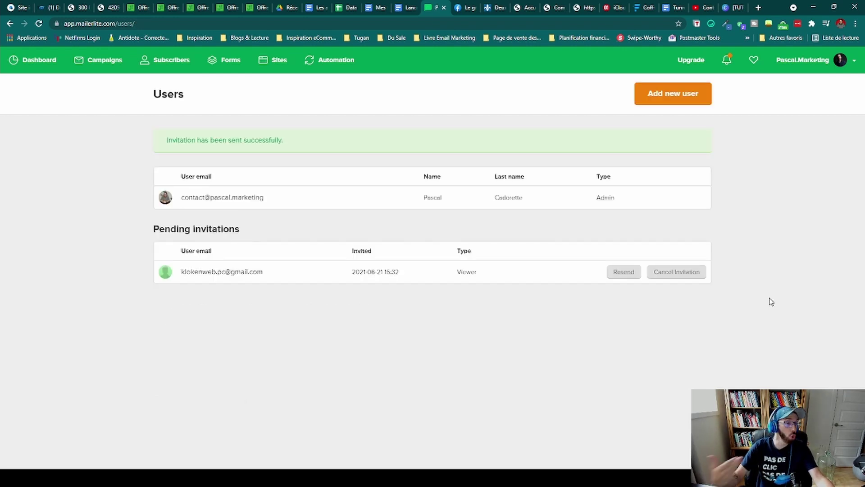
drag(153, 229, 243, 234)
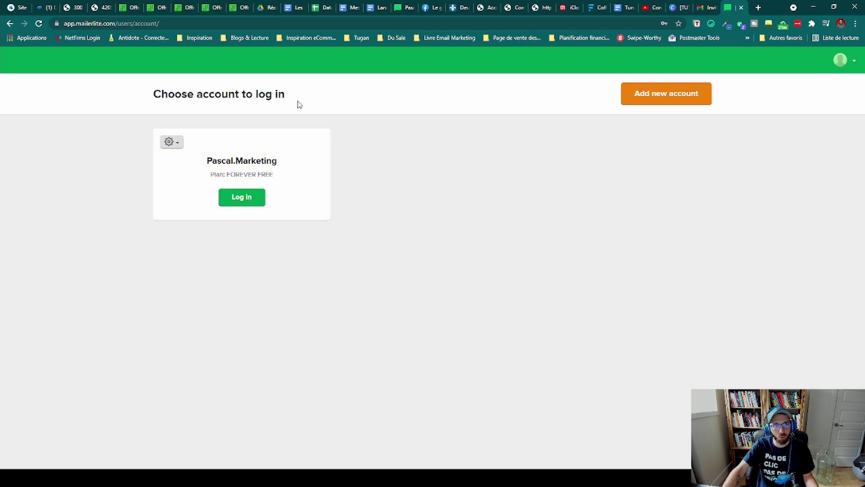
Step: Log into the shared account as the Viewer and open the last sent campaign's report
click(245, 203)
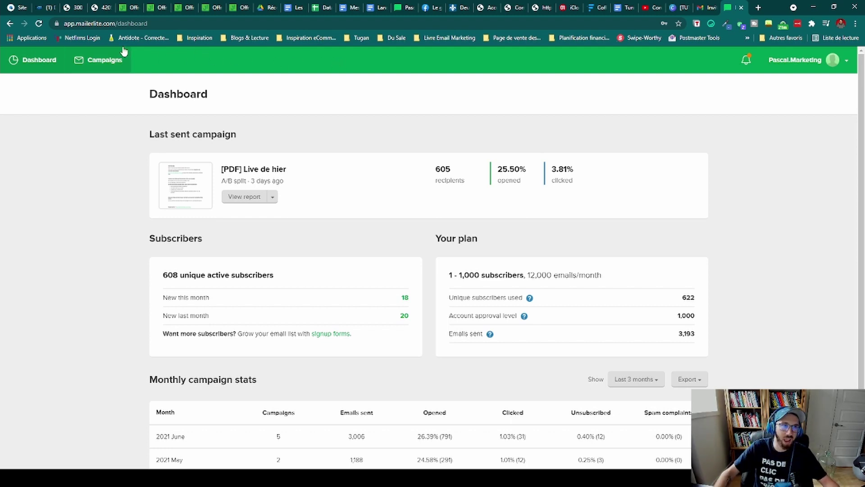
scroll(226, 174, down, 1)
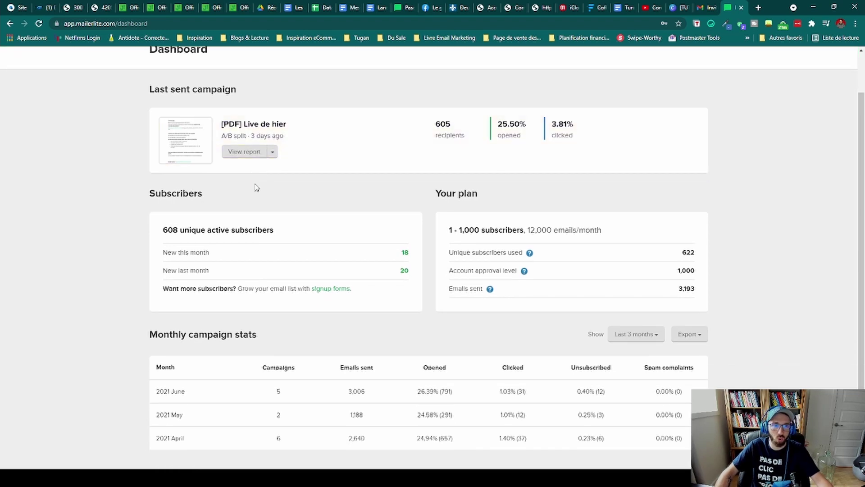
click(273, 152)
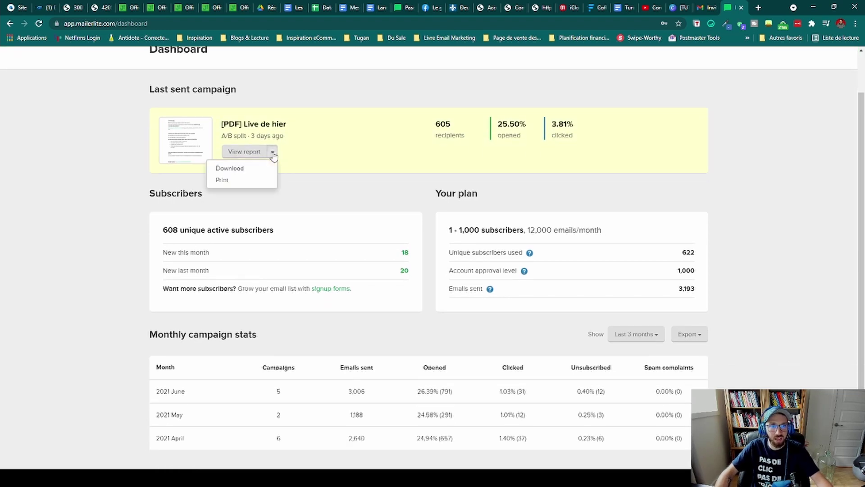
click(246, 152)
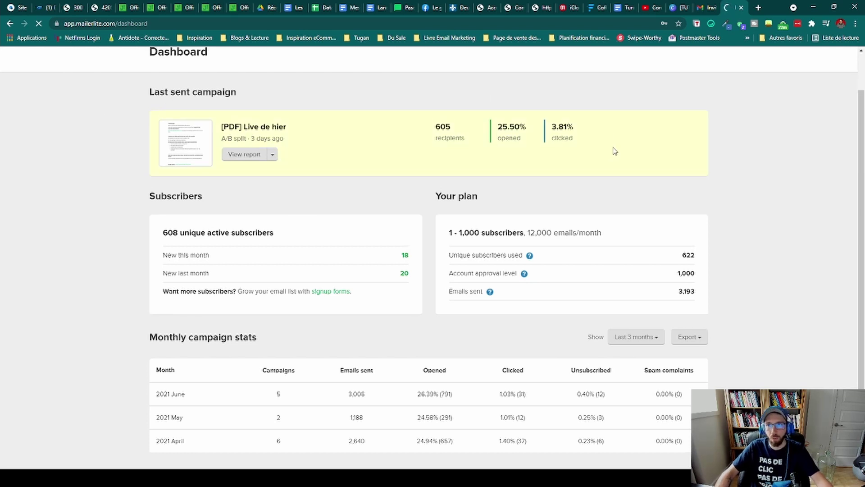
scroll(613, 149, up, 1)
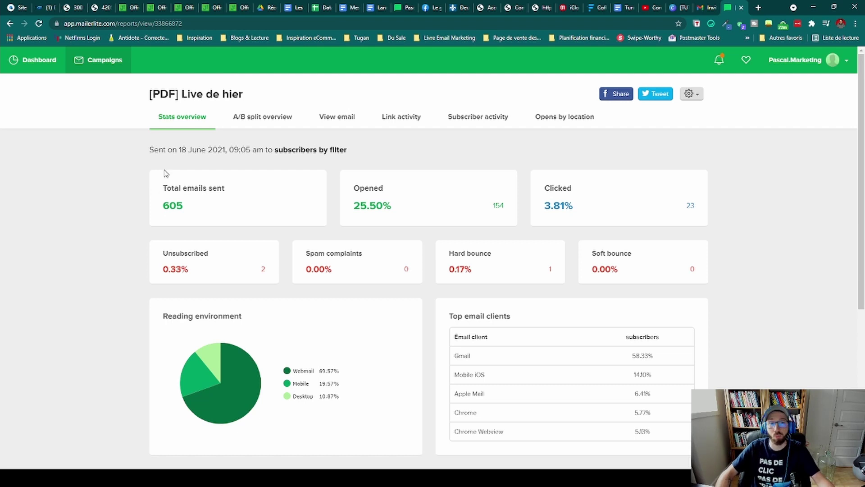
scroll(163, 173, down, 2)
scroll(159, 170, down, 4)
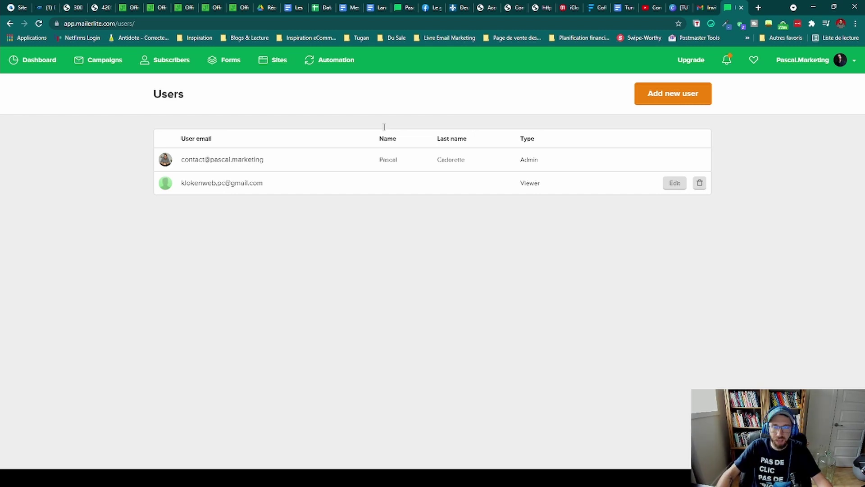
Step: Delete the Viewer user's row from the Users list with its trash icon
drag(191, 182, 203, 184)
click(191, 183)
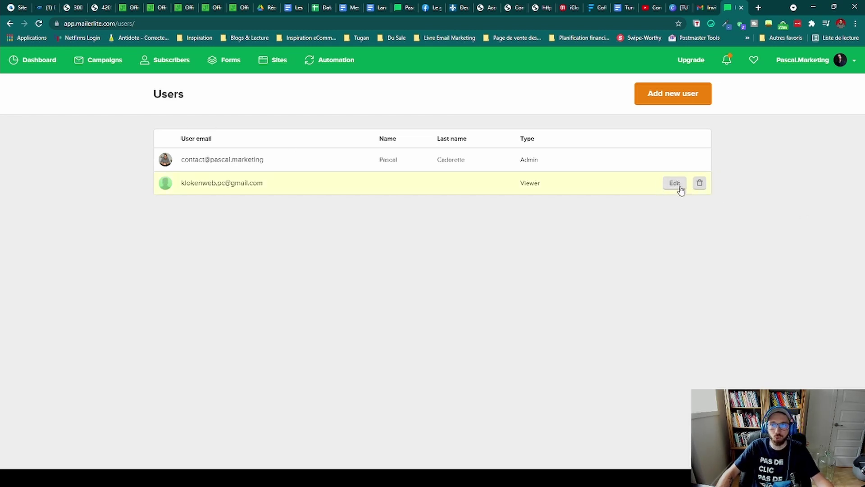
click(700, 185)
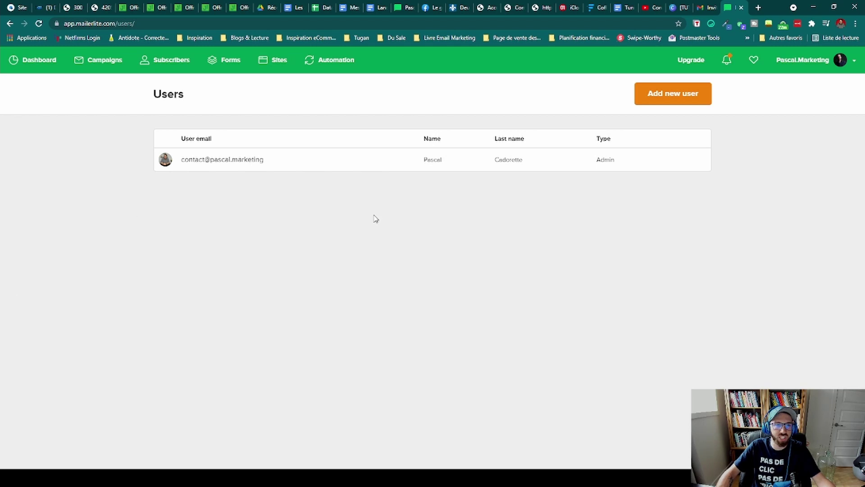